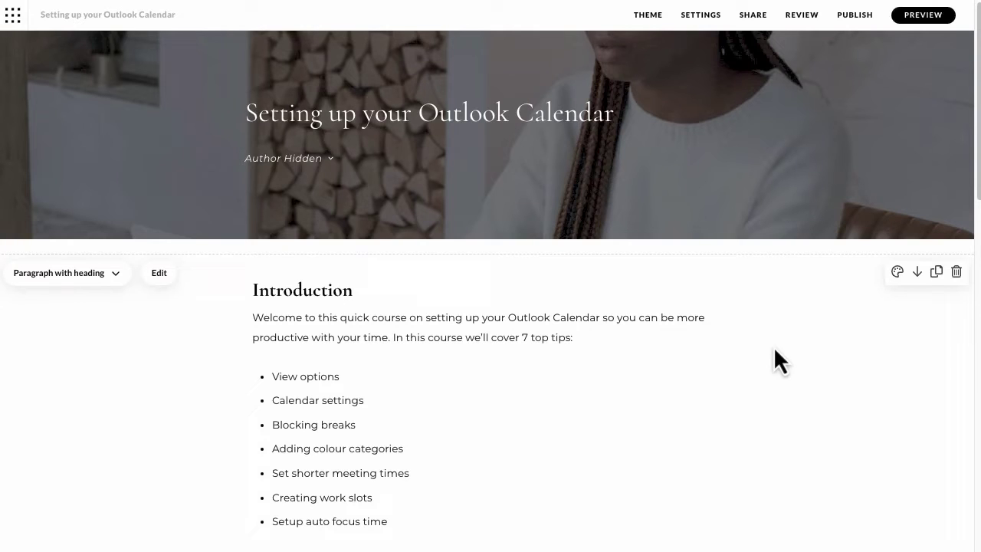
# Add a multimedia Embed block at the end of the lesson, below the knowledge check question
pyautogui.scroll(-3, 773, 346)
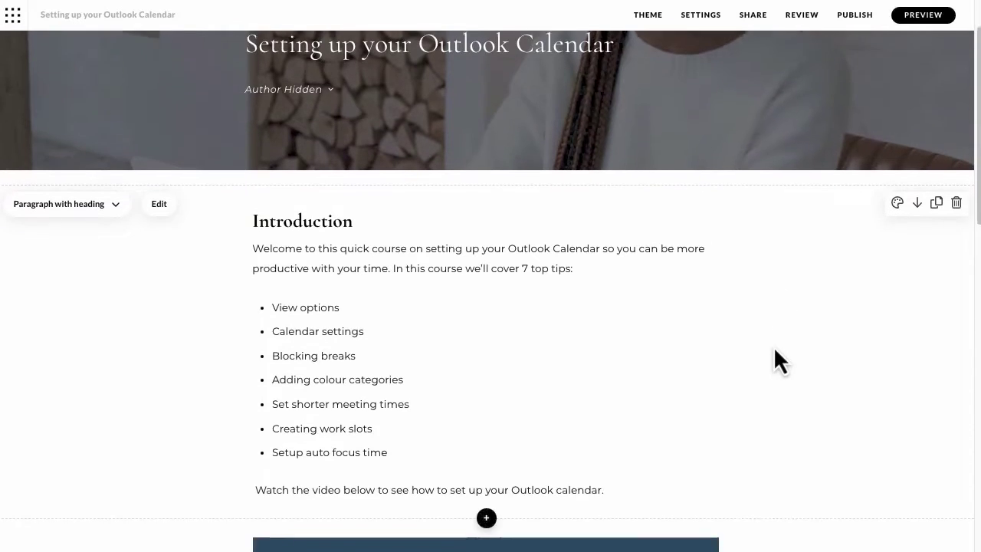
pyautogui.scroll(-1, 773, 354)
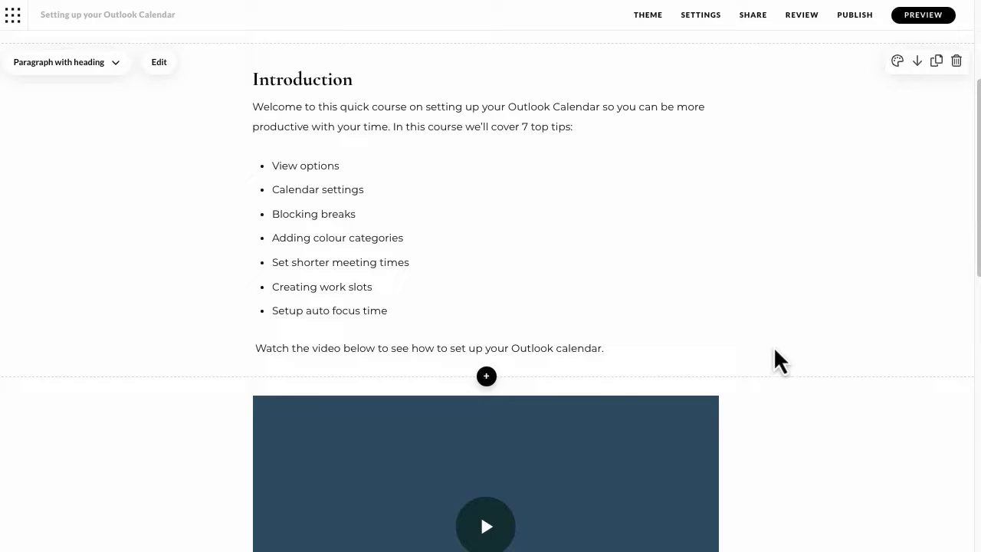
pyautogui.scroll(-2, 774, 354)
pyautogui.scroll(-8, 774, 345)
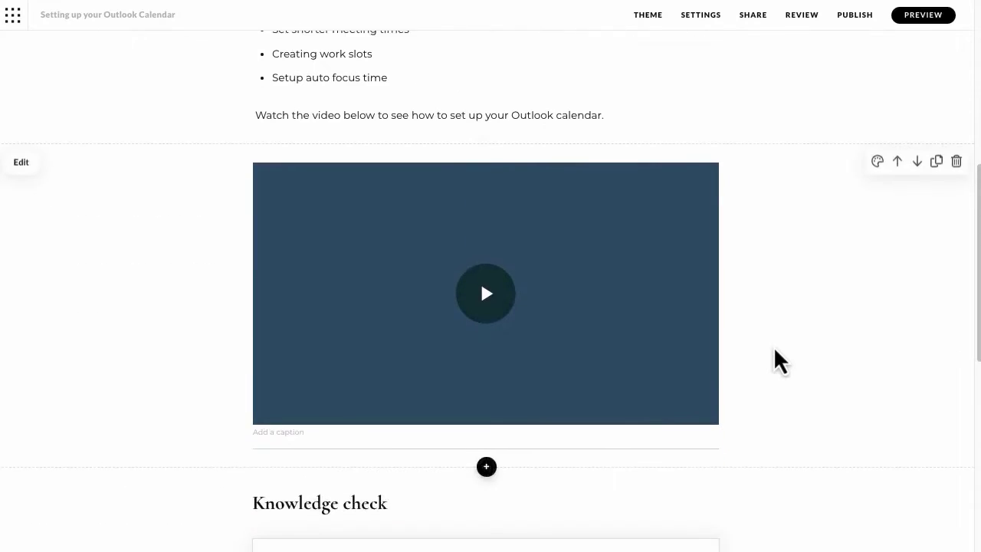
pyautogui.scroll(-5, 773, 361)
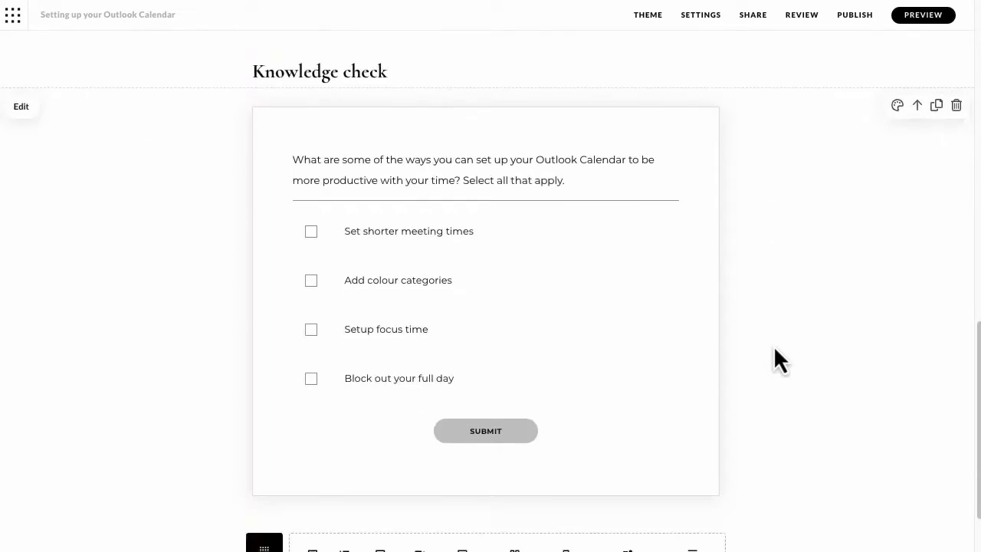
pyautogui.scroll(-1, 773, 345)
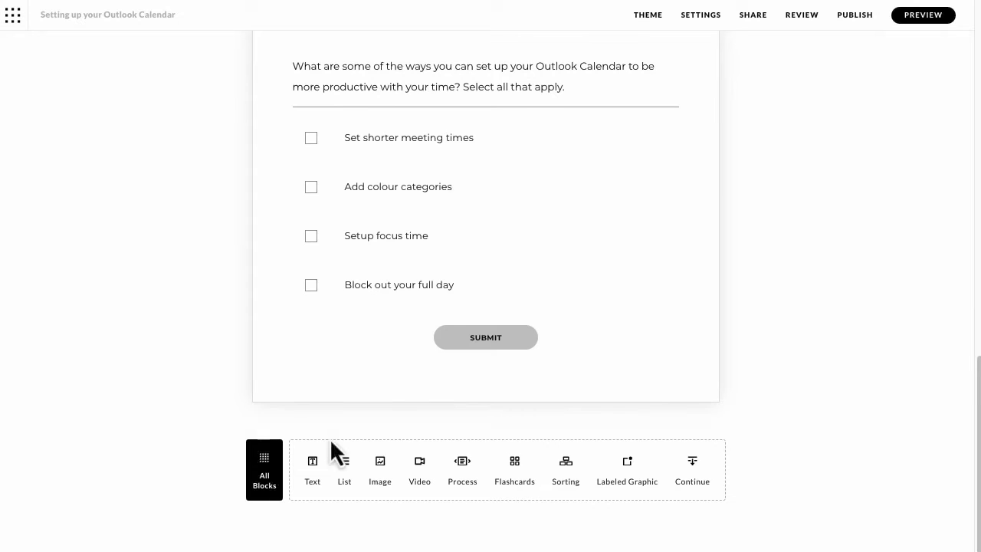
pyautogui.click(269, 465)
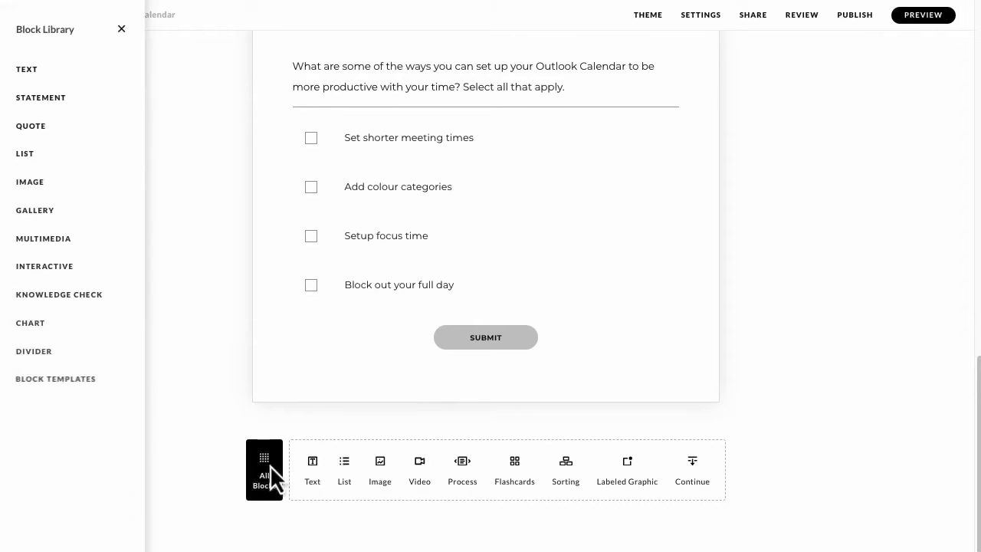
pyautogui.click(71, 240)
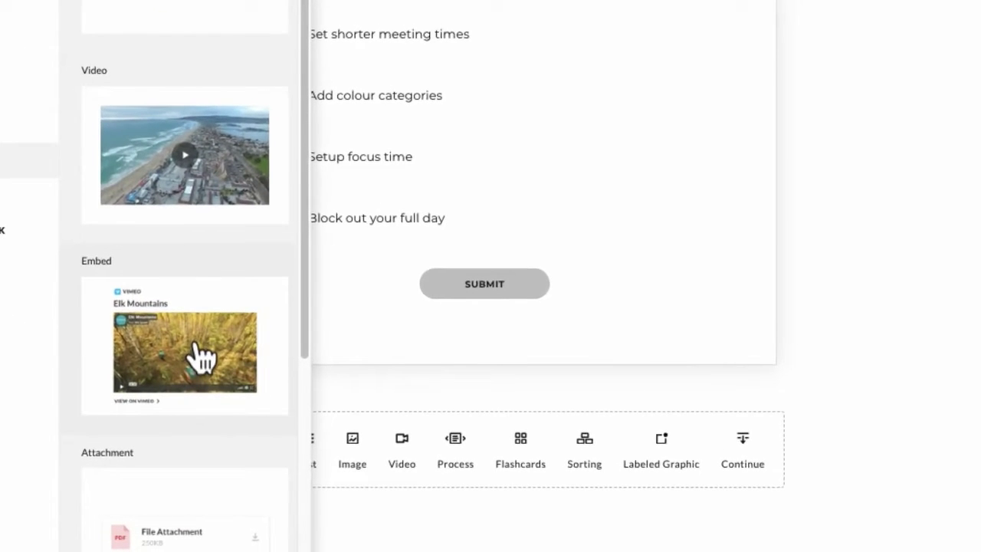
pyautogui.click(201, 358)
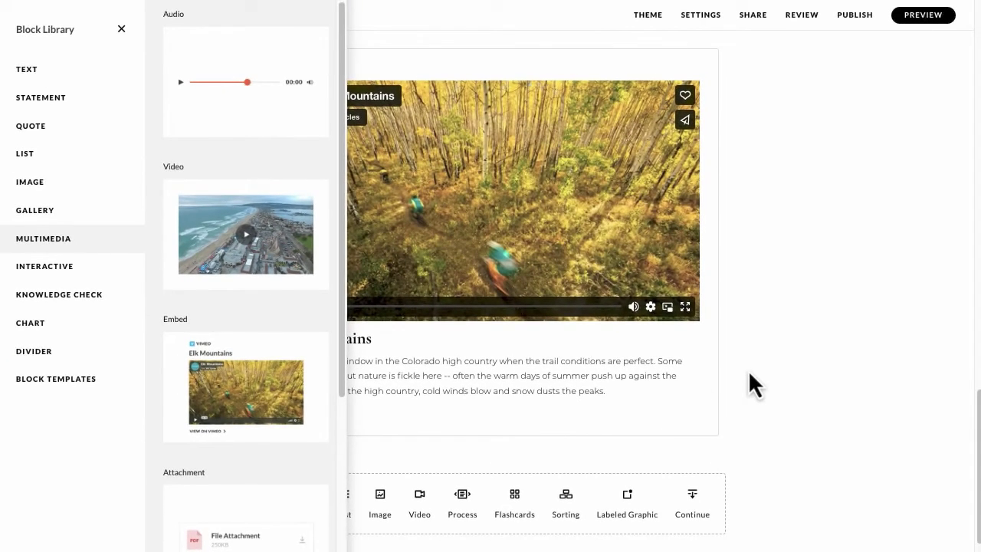
pyautogui.click(748, 374)
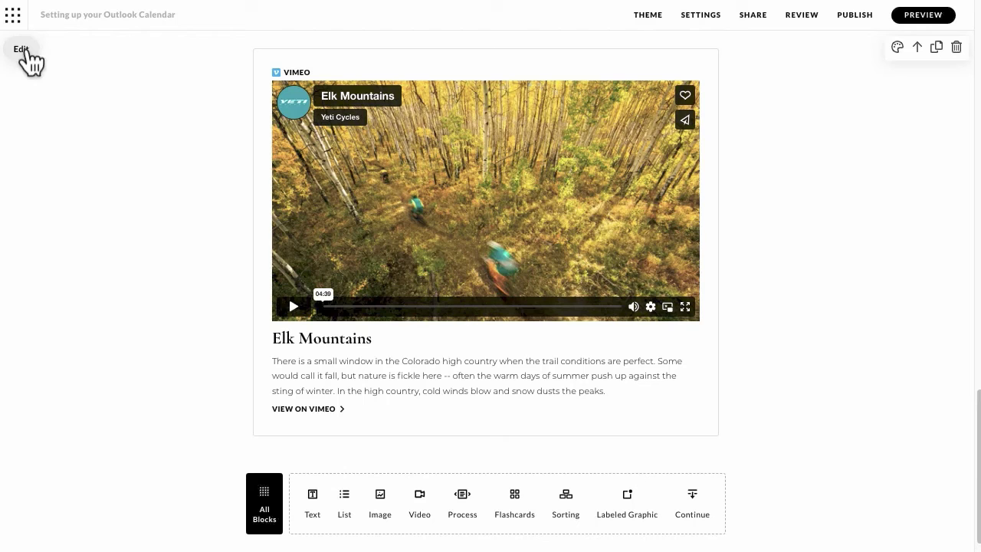
# Edit the embed block and replace its Vimeo source with the code <iframe src="URL"></iframe>
pyautogui.click(23, 50)
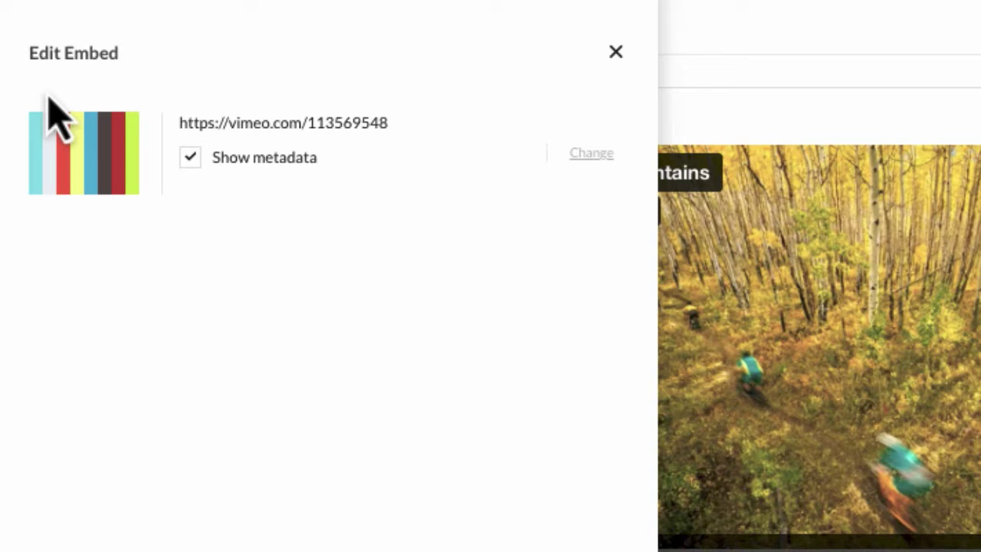
pyautogui.click(591, 154)
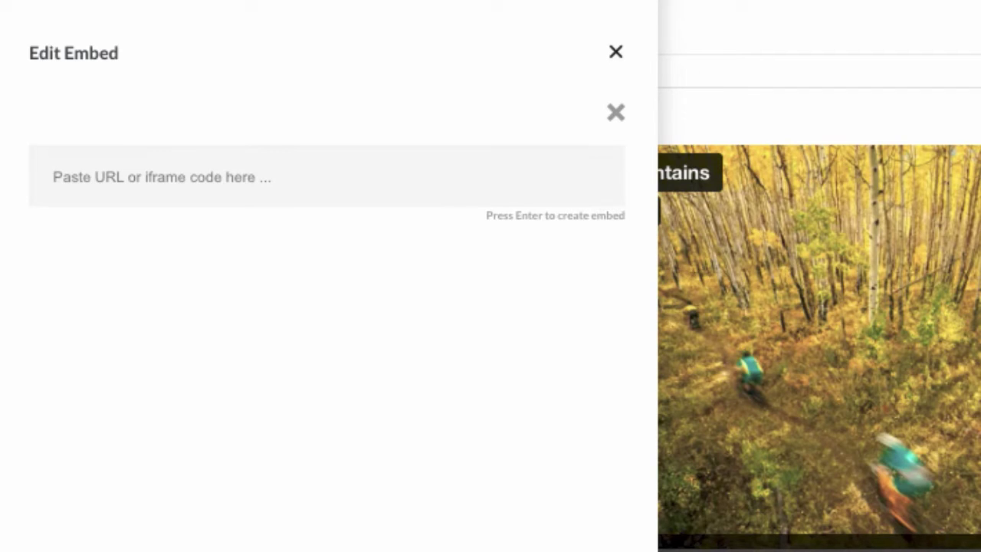
pyautogui.click(177, 164)
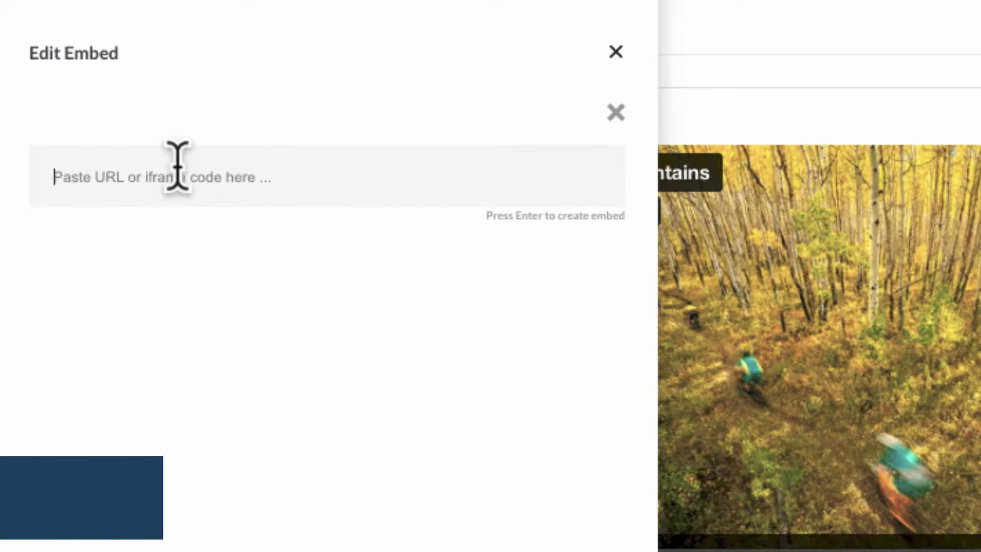
pyautogui.write('<iframe src="URL"></iframe>')
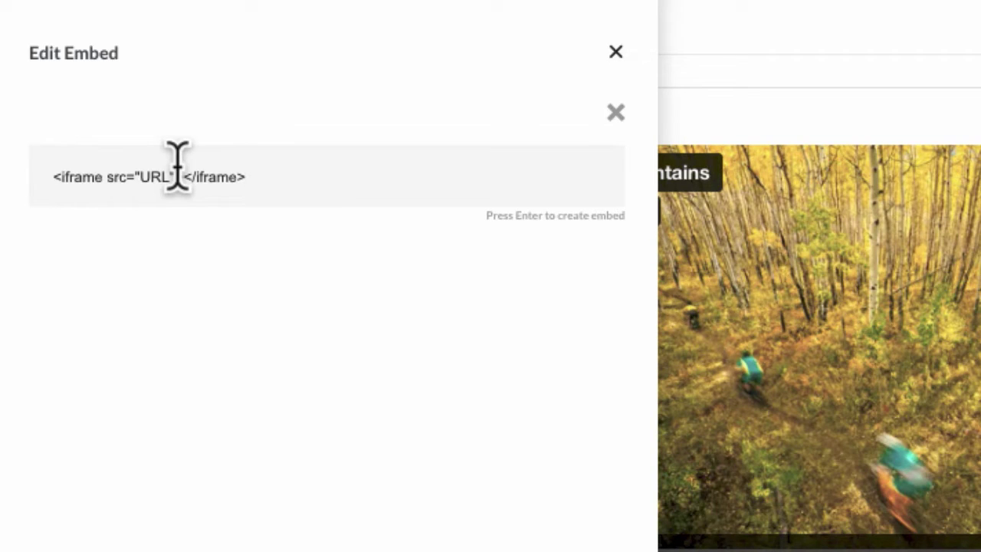
pyautogui.press('super+a')
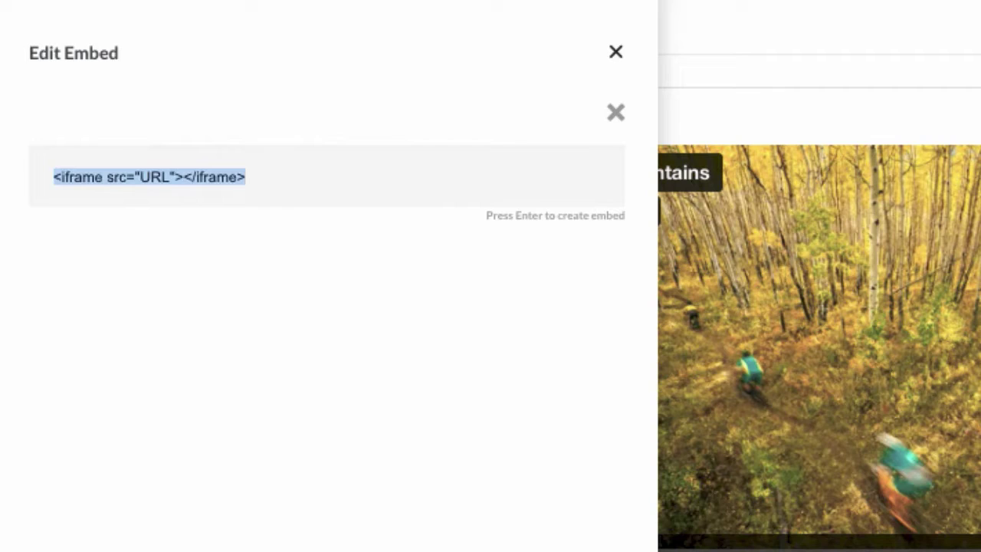
pyautogui.press('Right')
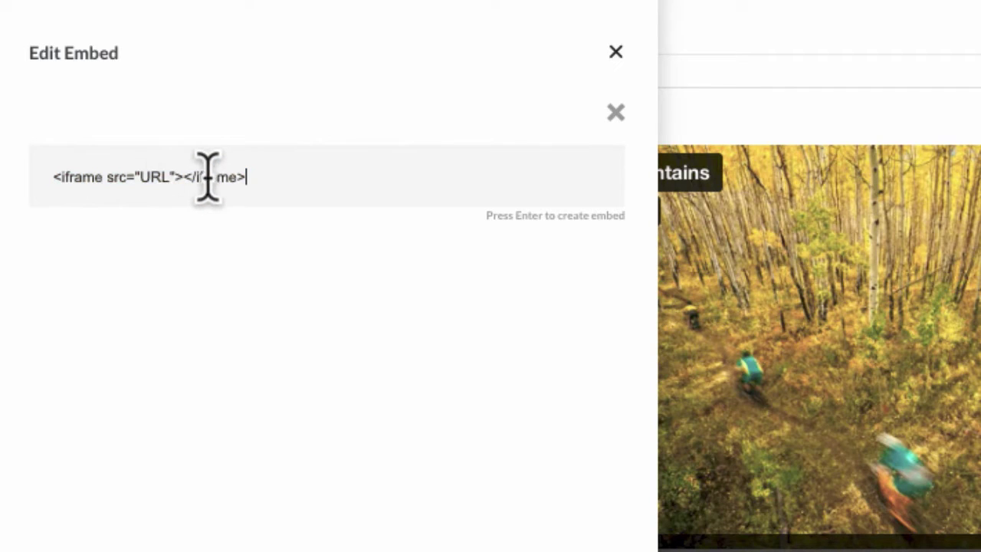
# Replace the URL placeholder in the iframe code with the copied forms.office.com response link, create the embed and close its settings
pyautogui.click(169, 176)
pyautogui.press('BackSpace')
pyautogui.press('BackSpace')
pyautogui.press('BackSpace')
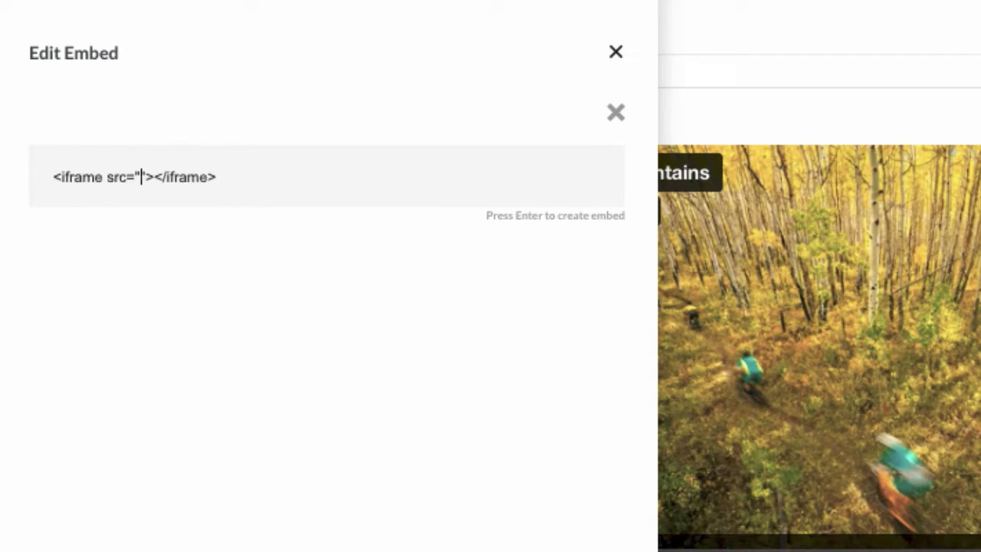
pyautogui.hotkey('ctrl', 'v')
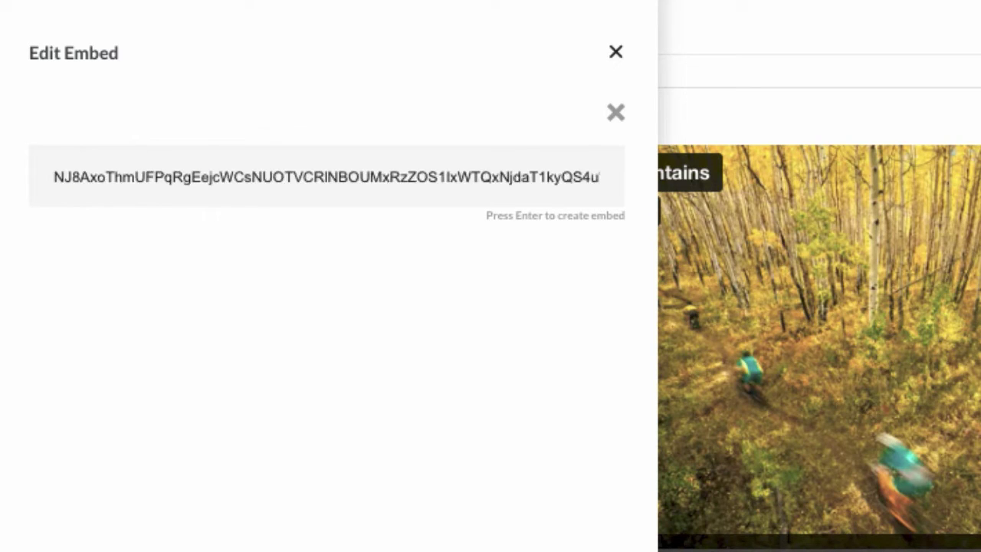
pyautogui.click(329, 391)
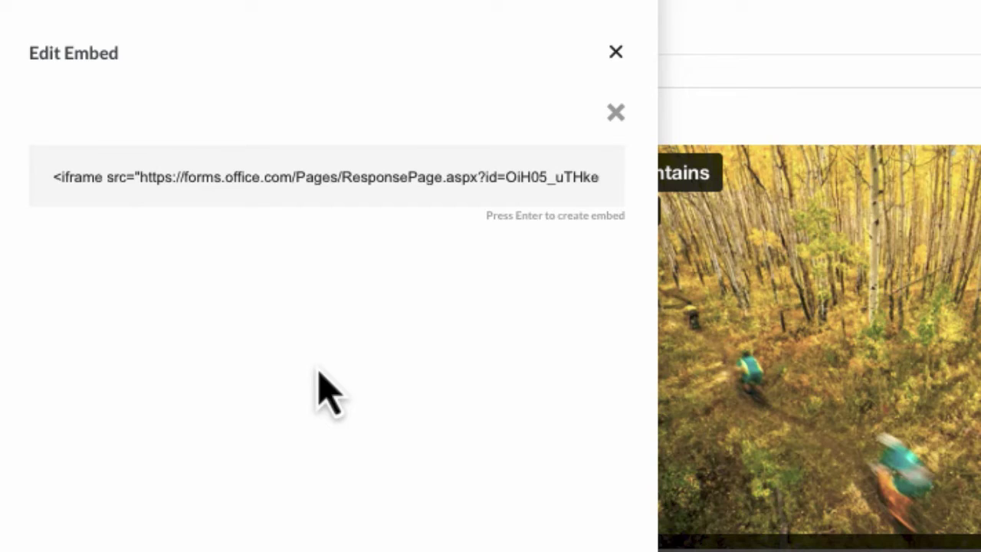
pyautogui.tripleClick(477, 176)
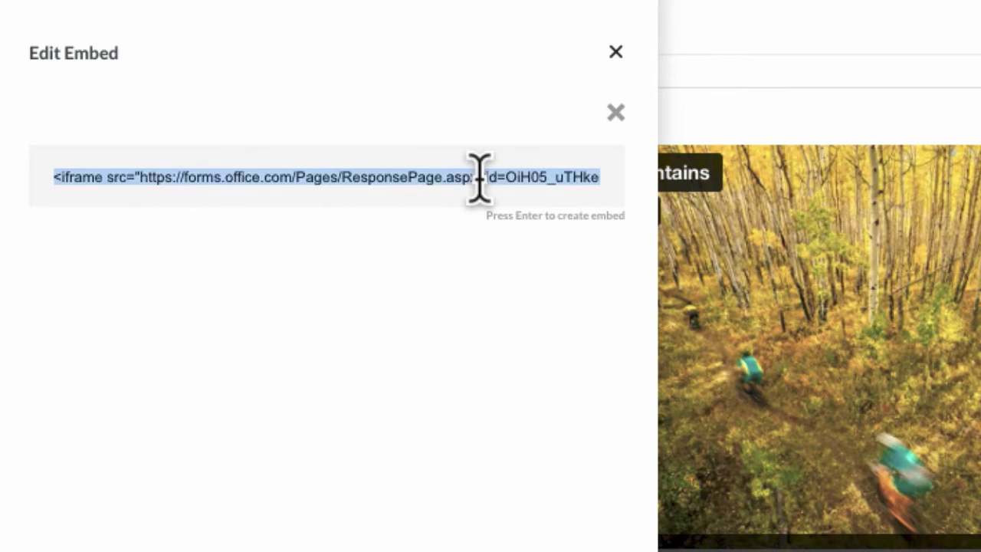
pyautogui.press('Return')
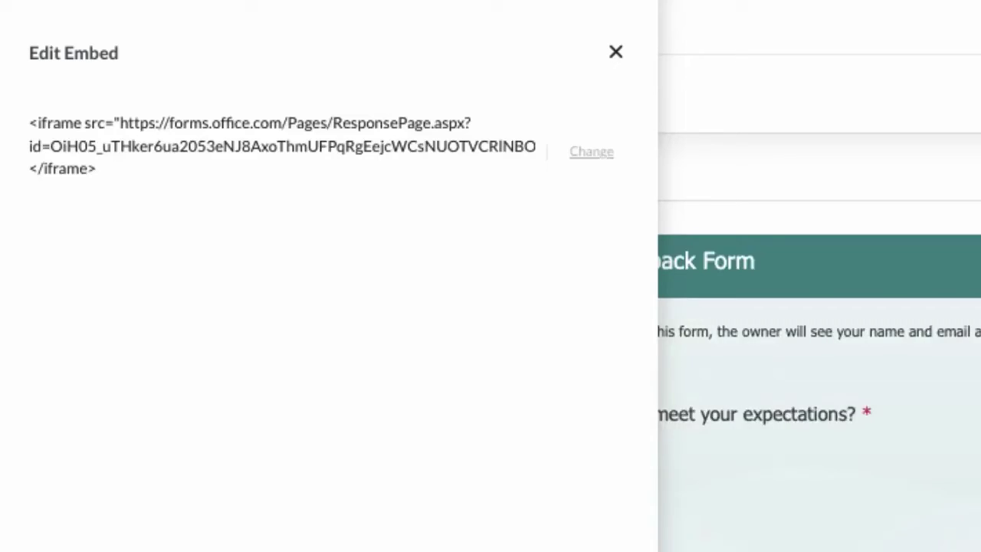
pyautogui.click(616, 51)
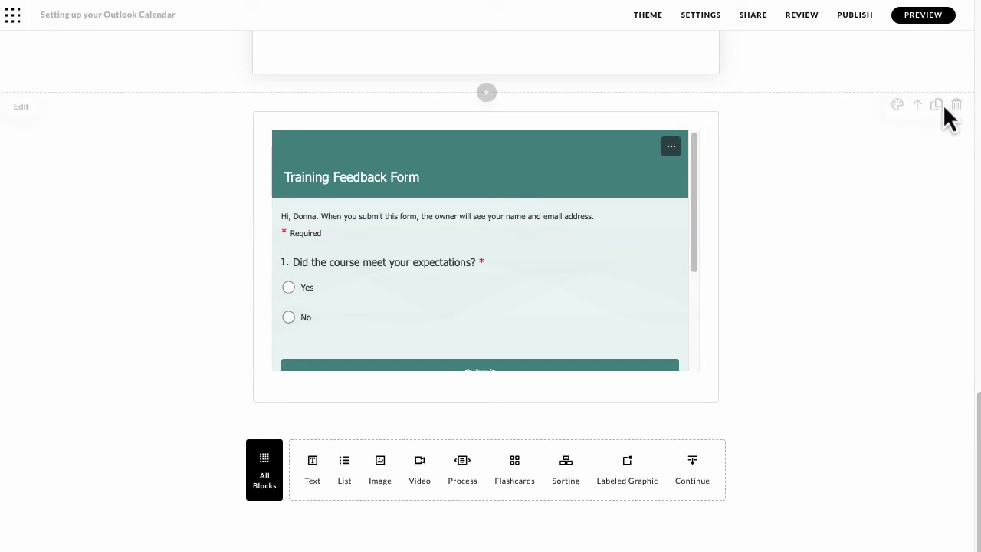
# Try the form block's embed width at Medium and Full width, and set it back to Small
pyautogui.click(897, 110)
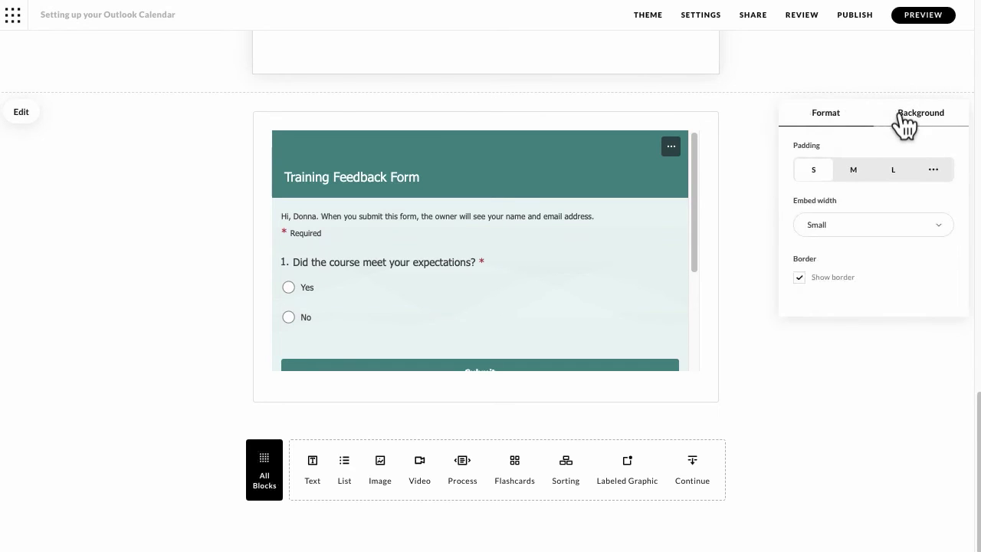
pyautogui.click(901, 233)
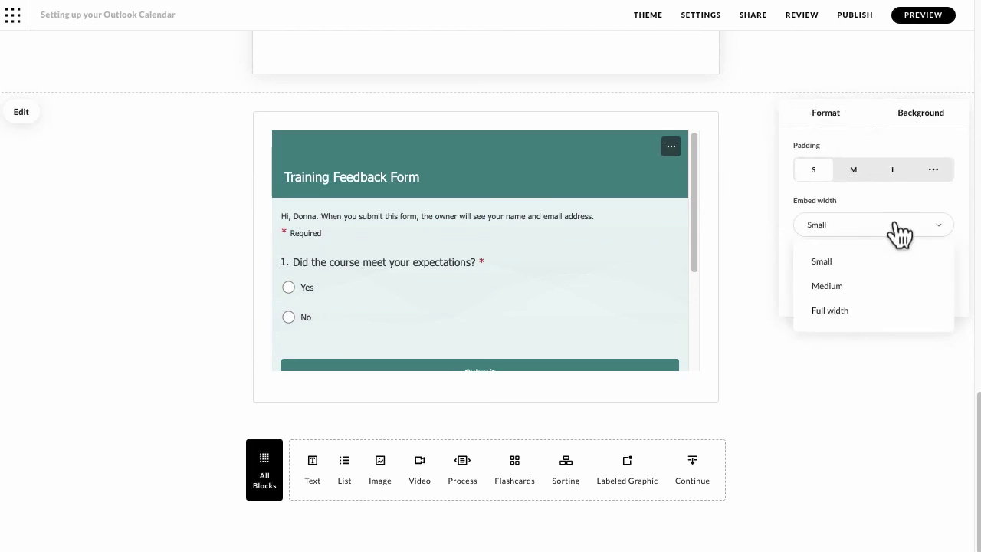
pyautogui.click(862, 282)
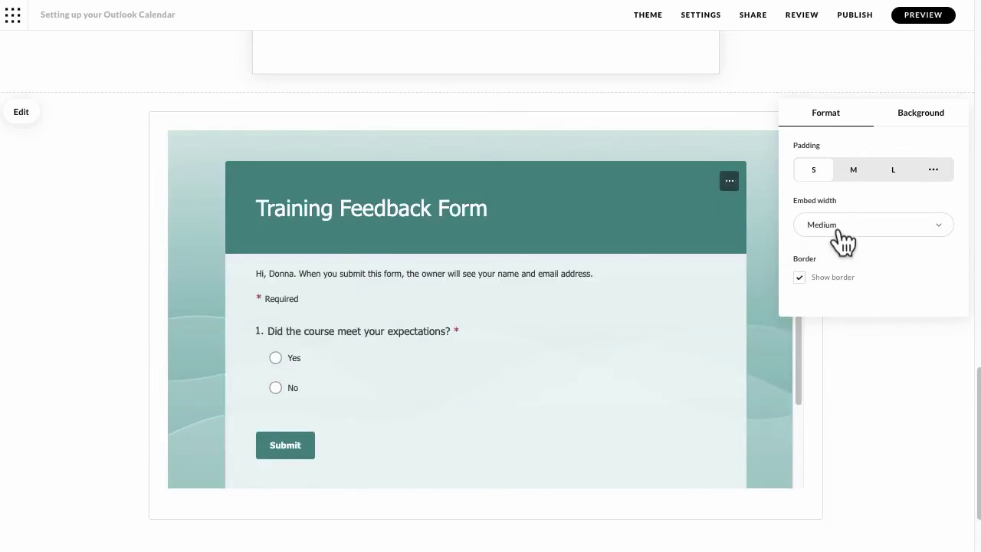
pyautogui.click(841, 242)
pyautogui.click(833, 310)
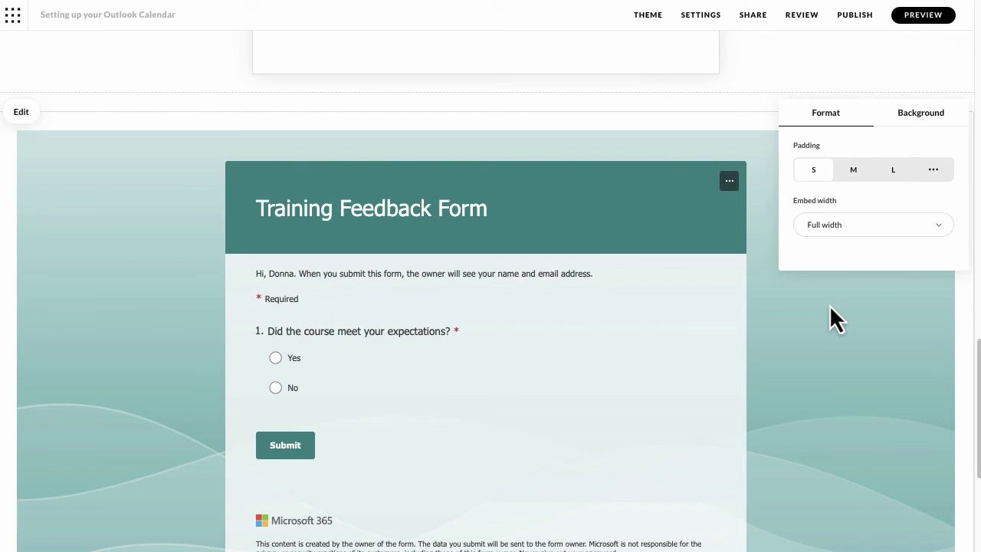
pyautogui.click(849, 230)
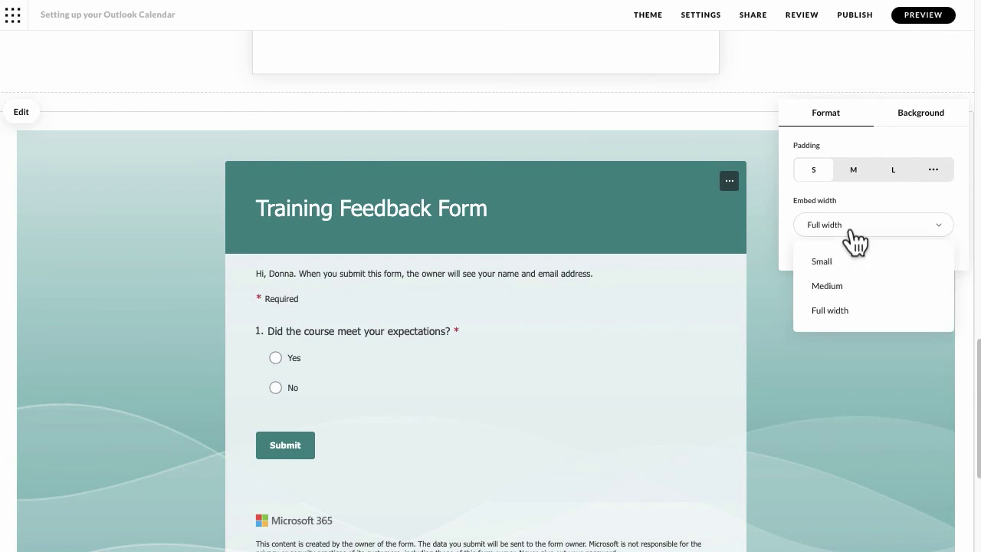
pyautogui.click(821, 262)
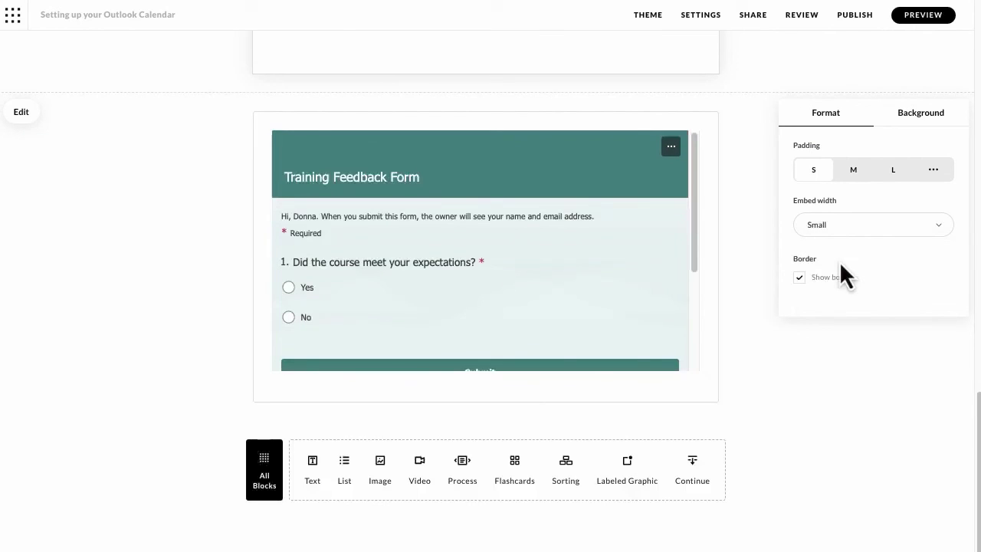